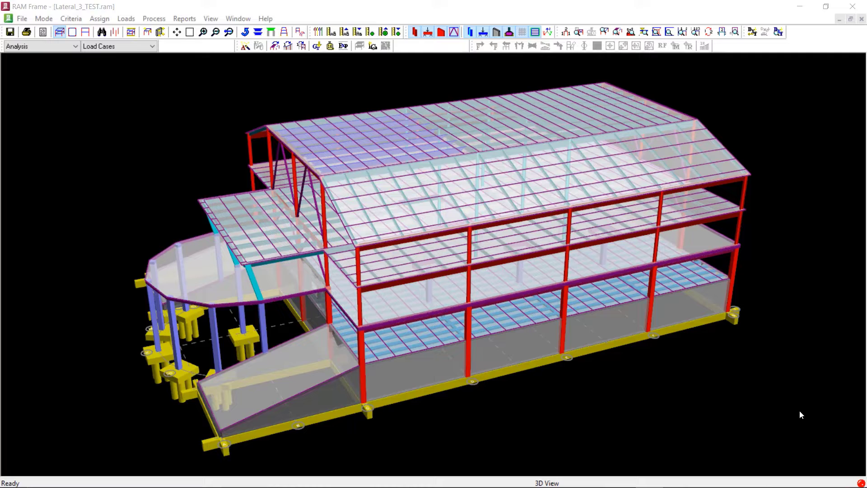
In Load Cases, set up a new Dynamic Eigen Solution case labelled 'Eigen'
click(126, 18)
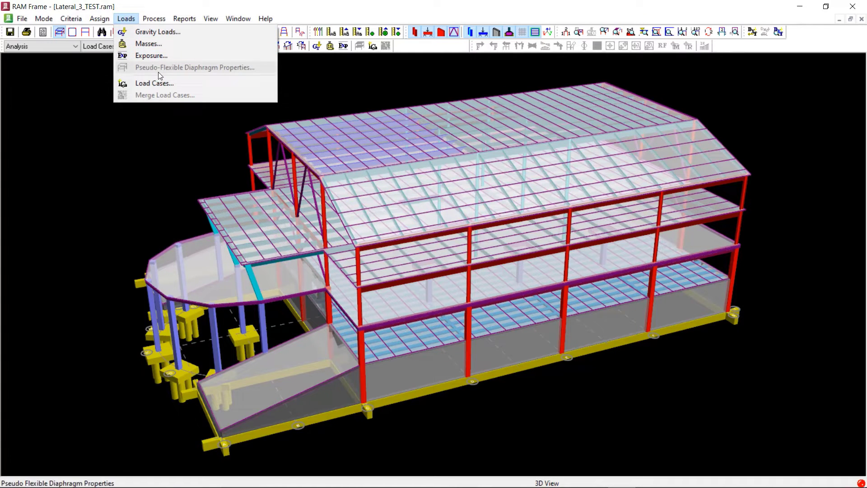
click(150, 84)
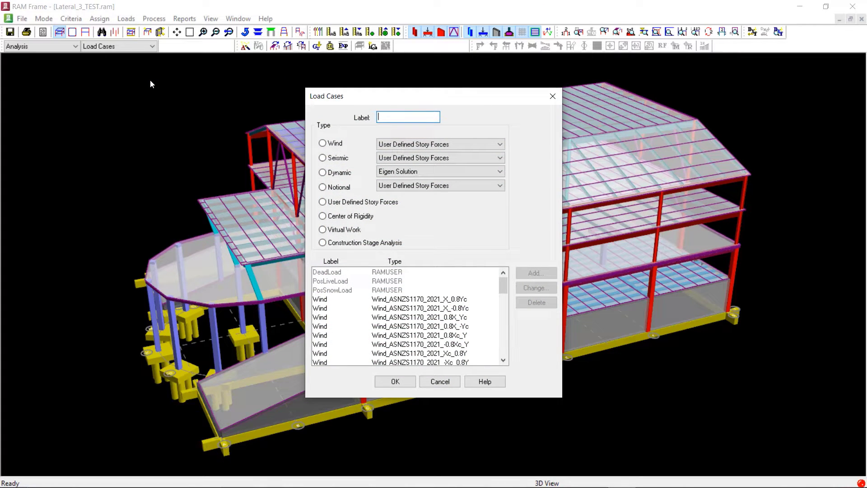
click(333, 174)
click(398, 173)
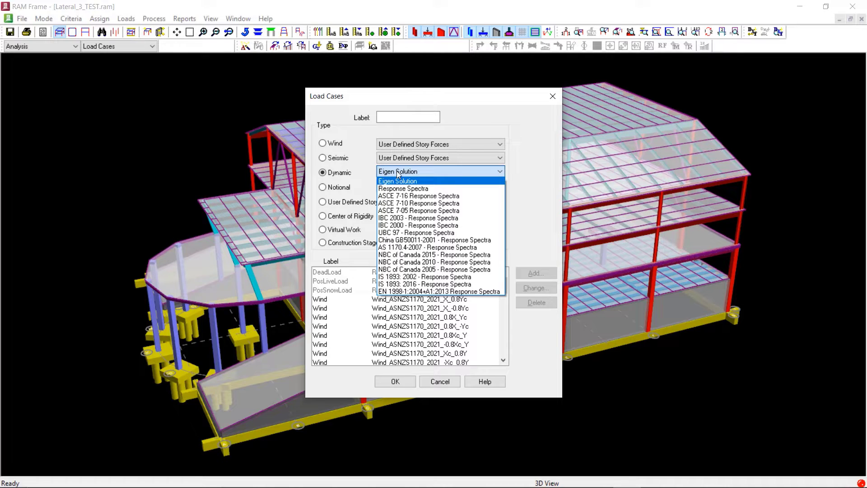
click(397, 180)
click(399, 118)
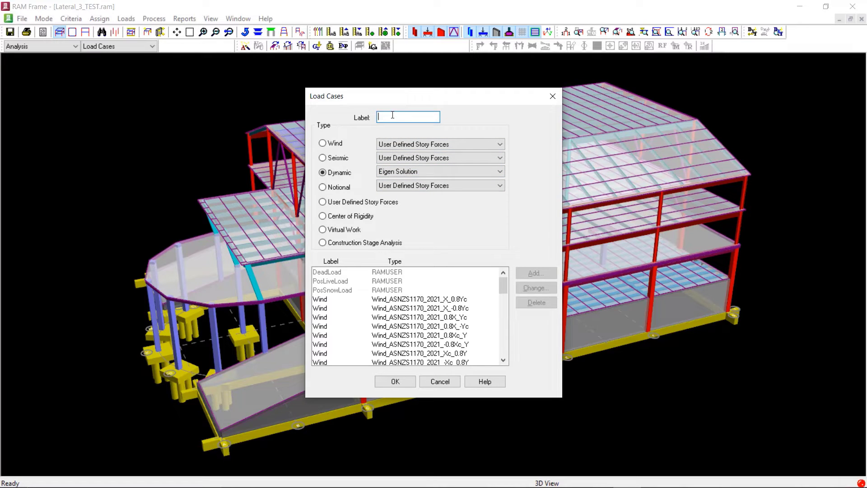
text(Eigen)
Add the Eigen case with Number of Periods Requested set to 20
click(524, 276)
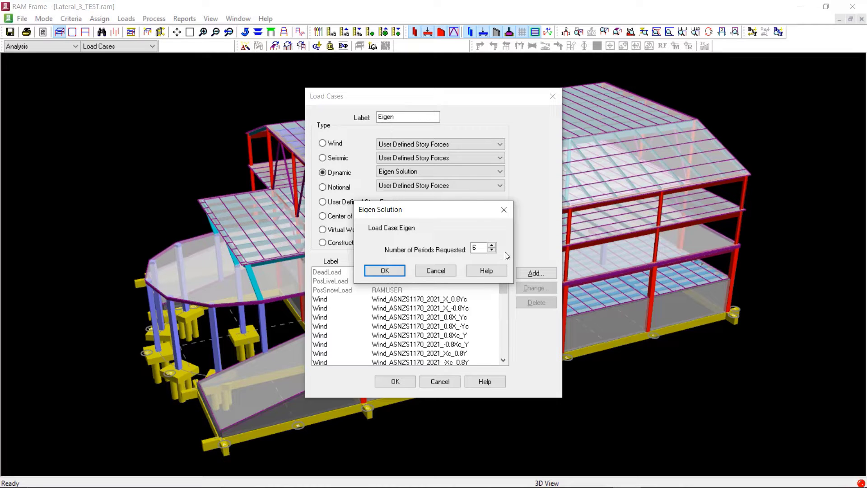
double_click(471, 247)
text(20)
click(384, 270)
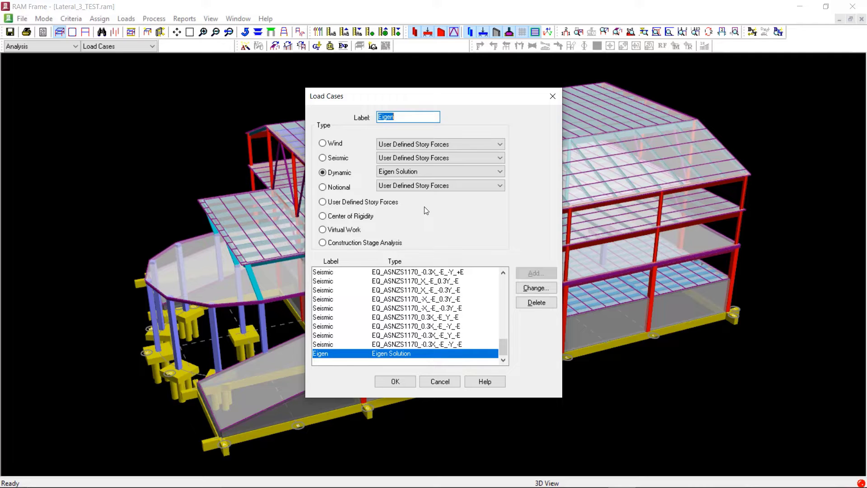
Add a Dynamic case of type AS 1170.4-2007 Response Spectra labelled 'Dyn'
click(412, 173)
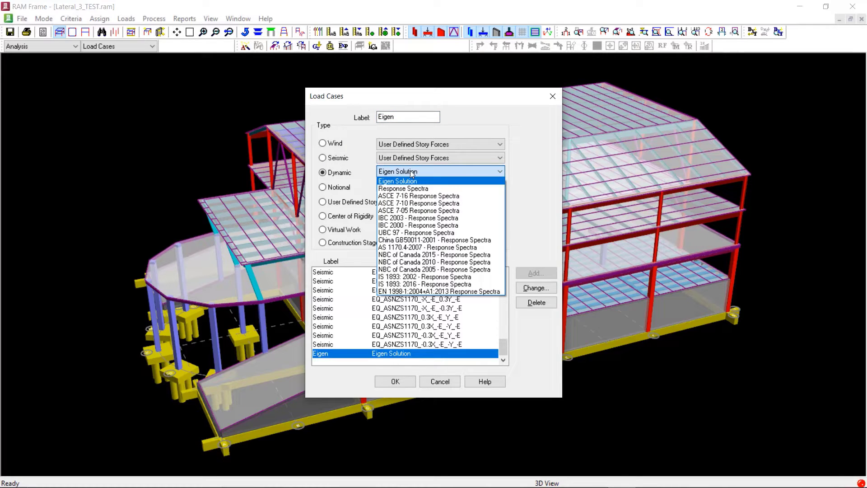
click(402, 247)
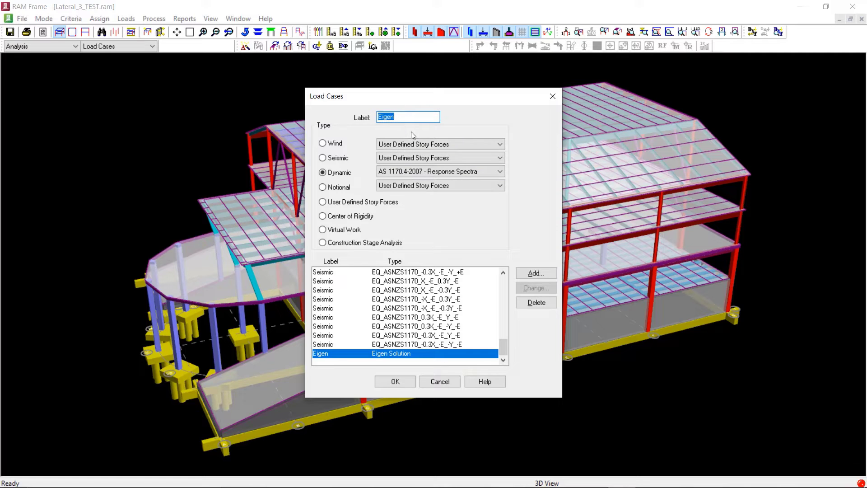
text(Dynamic)
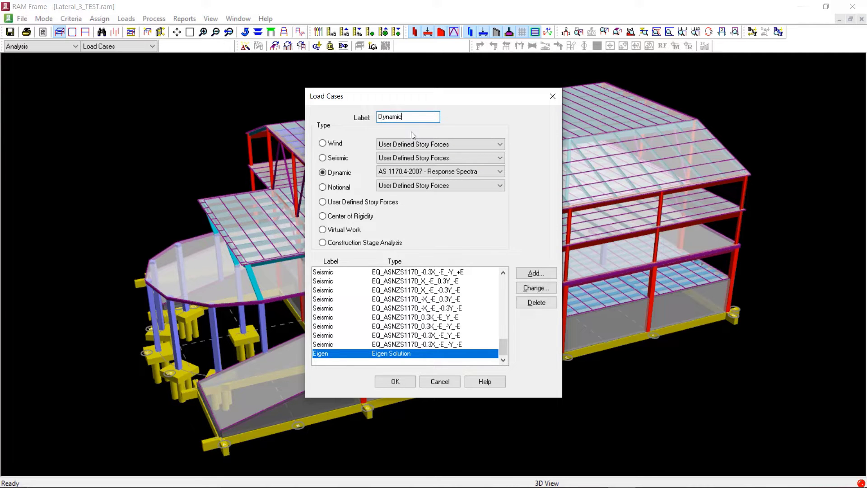
click(531, 272)
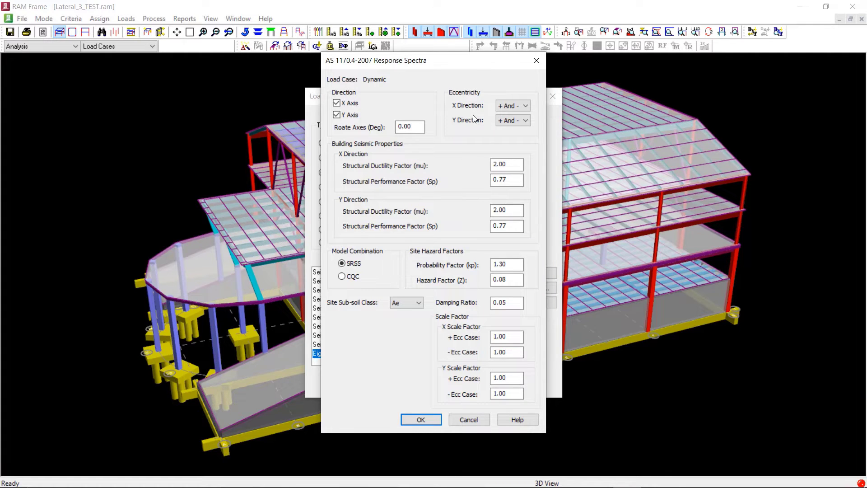
Move focus to the X-direction eccentricity field of the Response Spectra dialog
key(Tab)
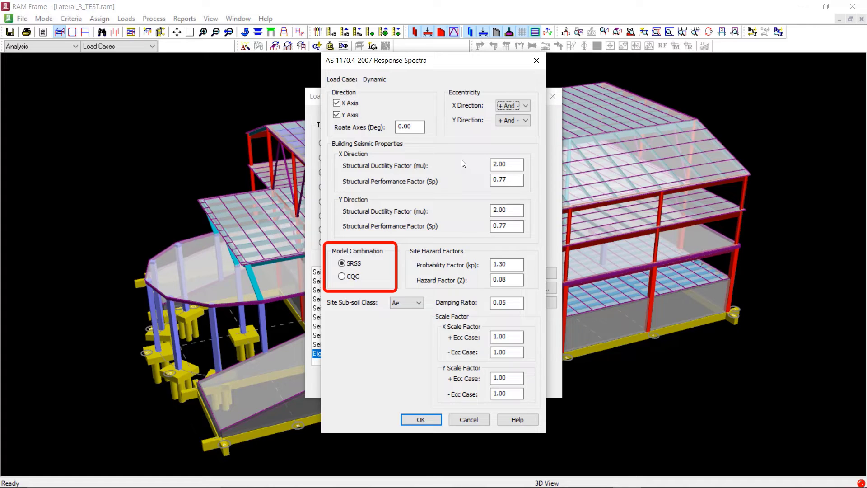
Switch the modal combination to CQC and leave site sub-soil class at Ae
click(353, 276)
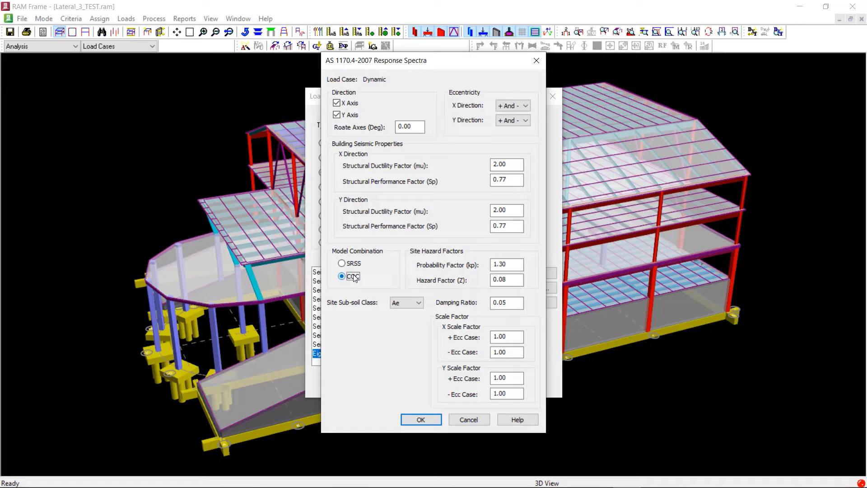
click(419, 303)
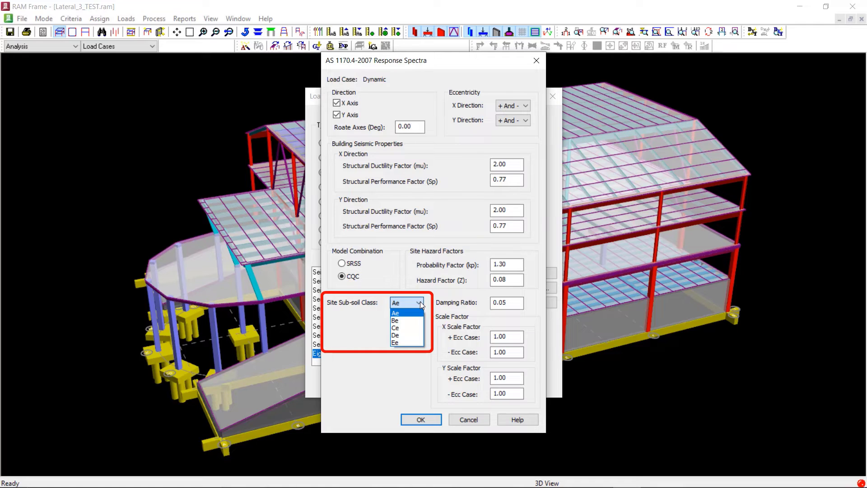
click(389, 311)
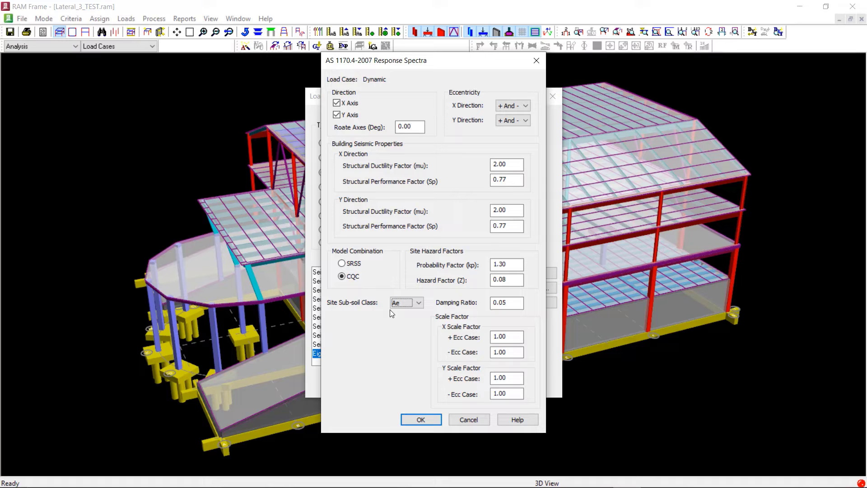
Confirm the new load cases, run the building analysis to completion, and open Reports
click(430, 416)
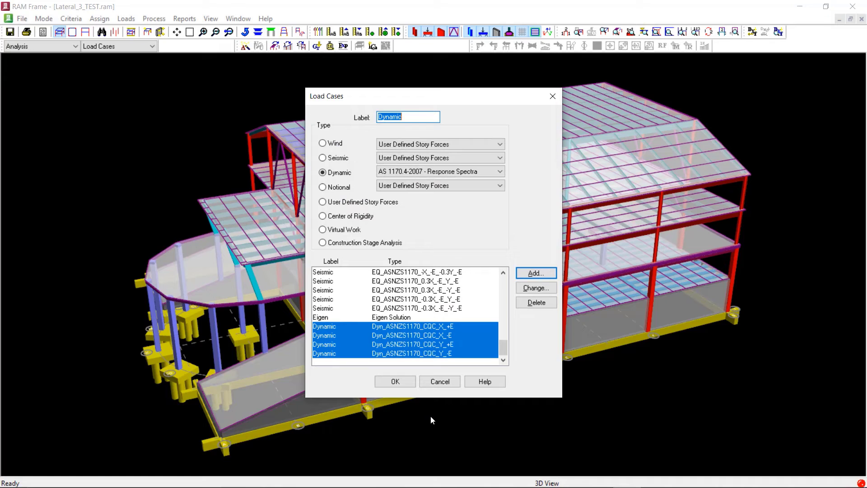
click(406, 379)
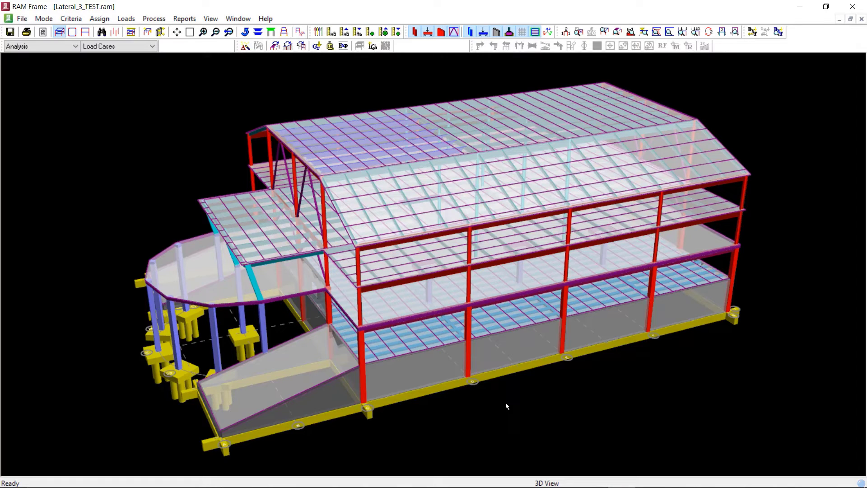
click(154, 19)
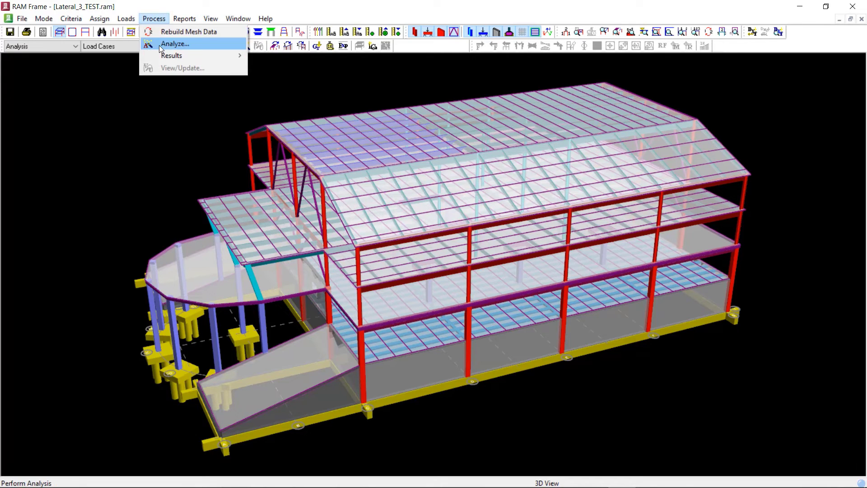
click(160, 44)
click(374, 336)
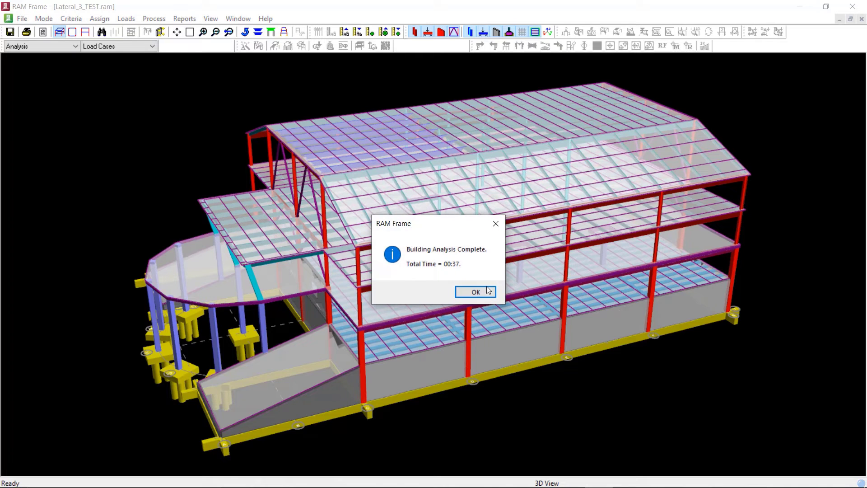
click(485, 289)
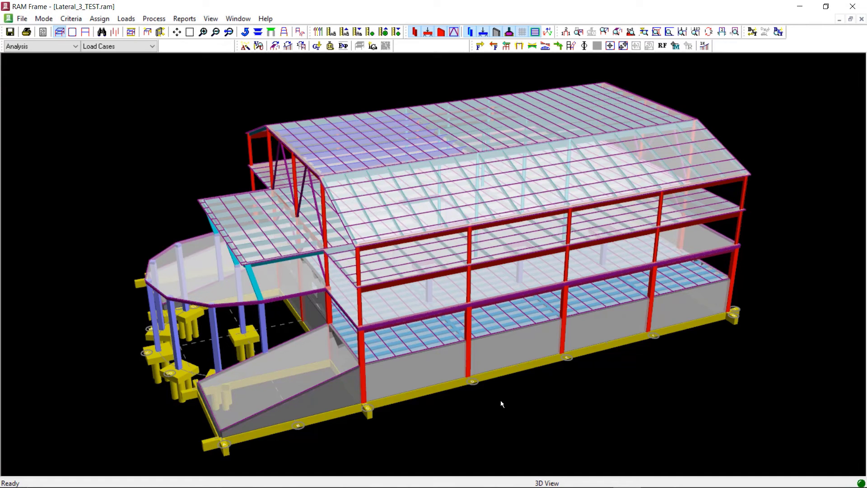
click(184, 19)
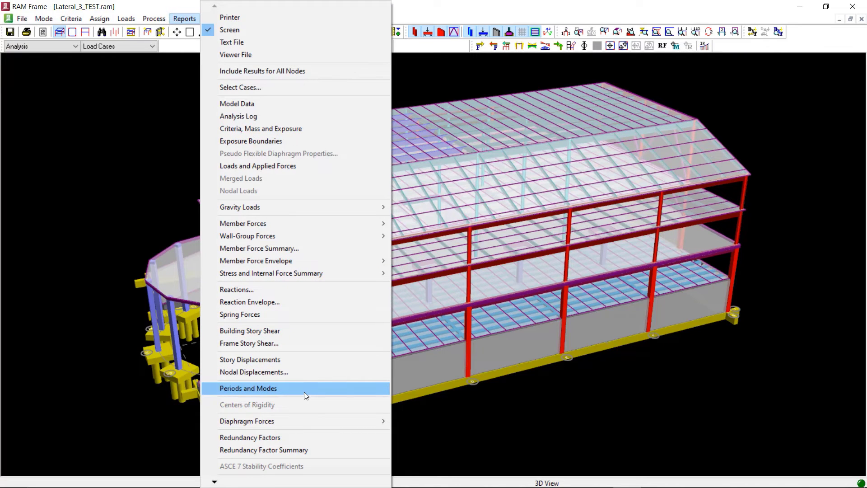
Read the Periods and Modes report through page 3, then close it
click(304, 392)
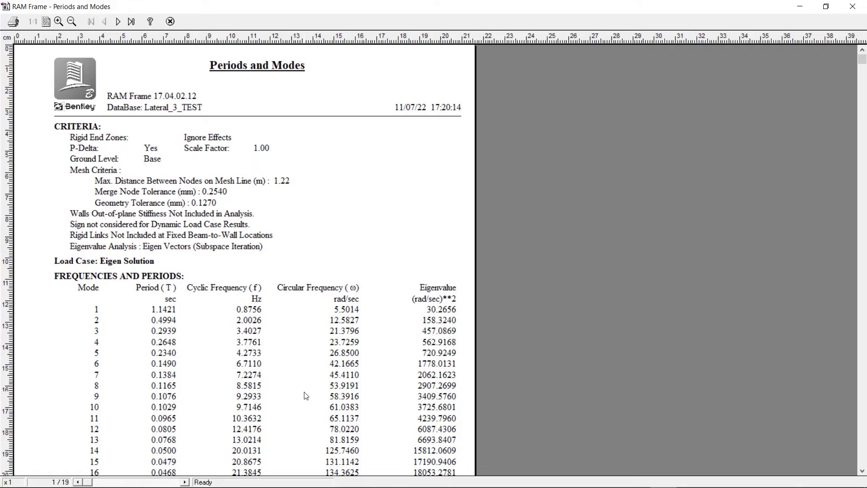
scroll(305, 396, down, 5)
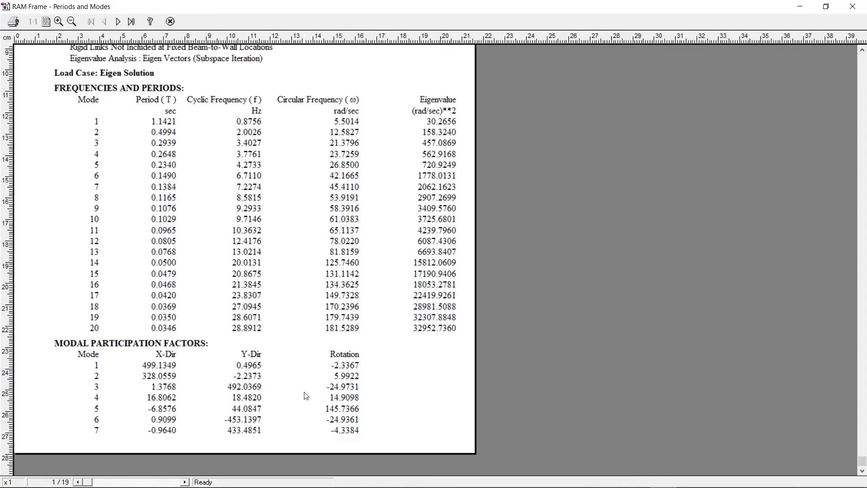
click(119, 23)
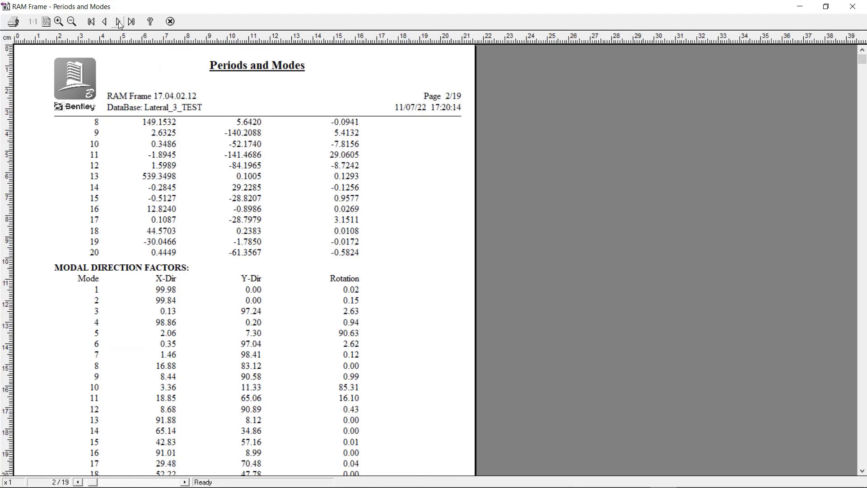
scroll(206, 209, down, 3)
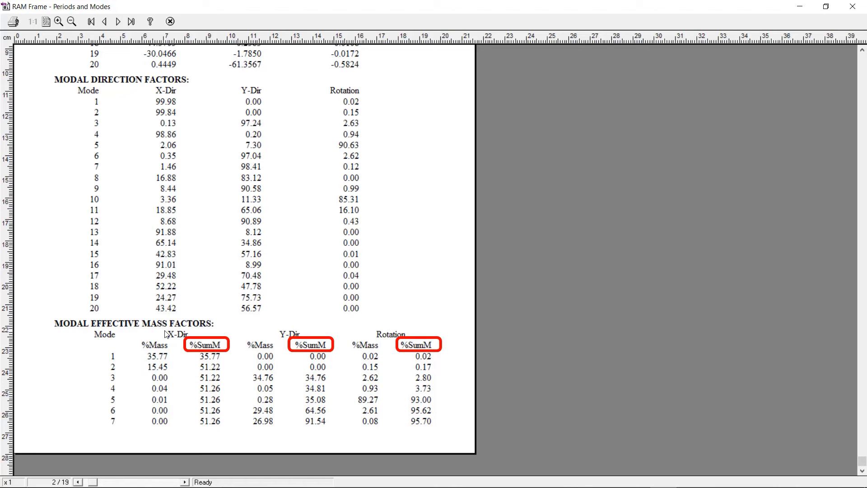
click(120, 21)
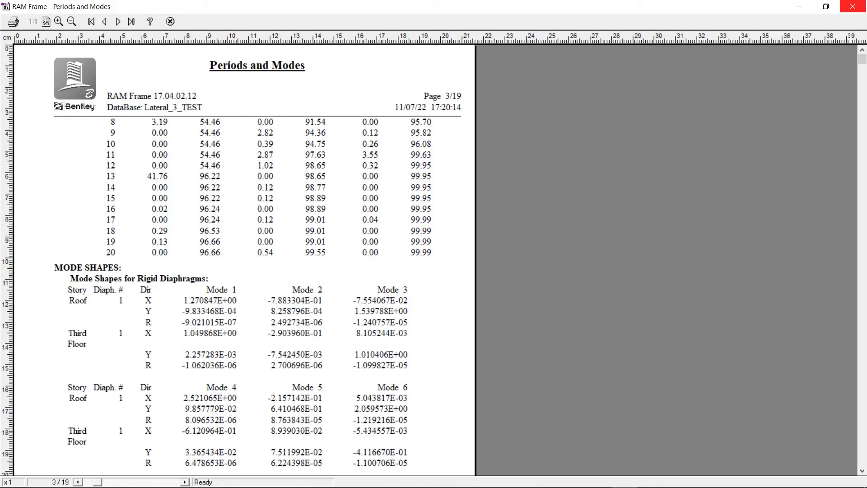
click(852, 6)
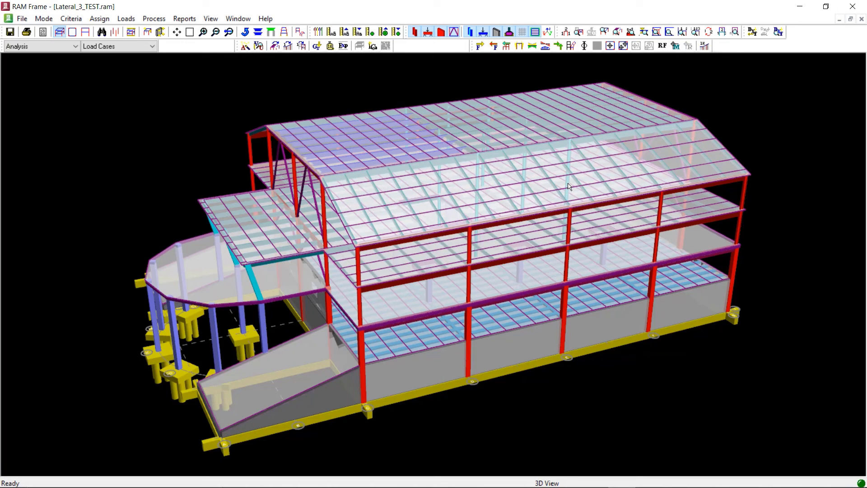
Show the Mode 17 shape (period 0.042 s) through Process > Results > Mode Shapes
click(152, 18)
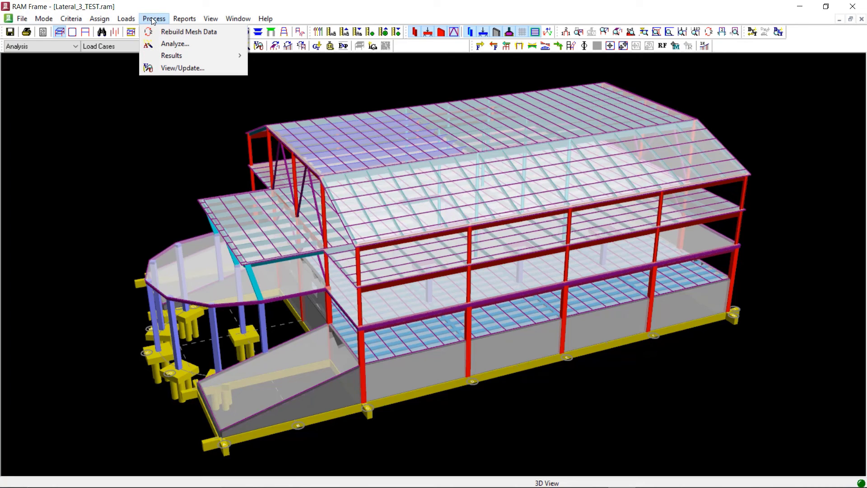
mouse_move(172, 52)
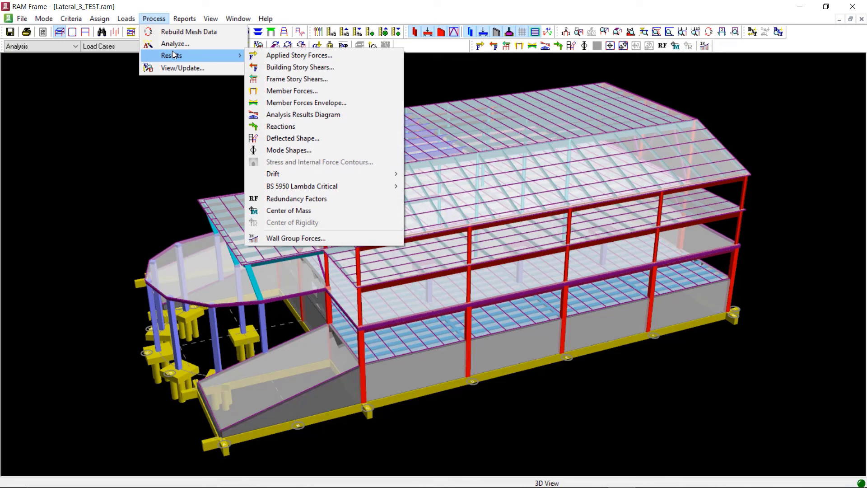
click(315, 150)
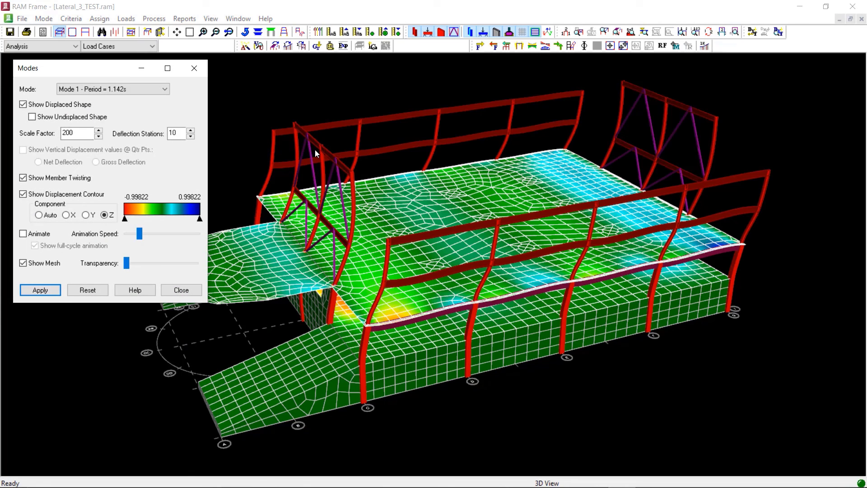
click(159, 101)
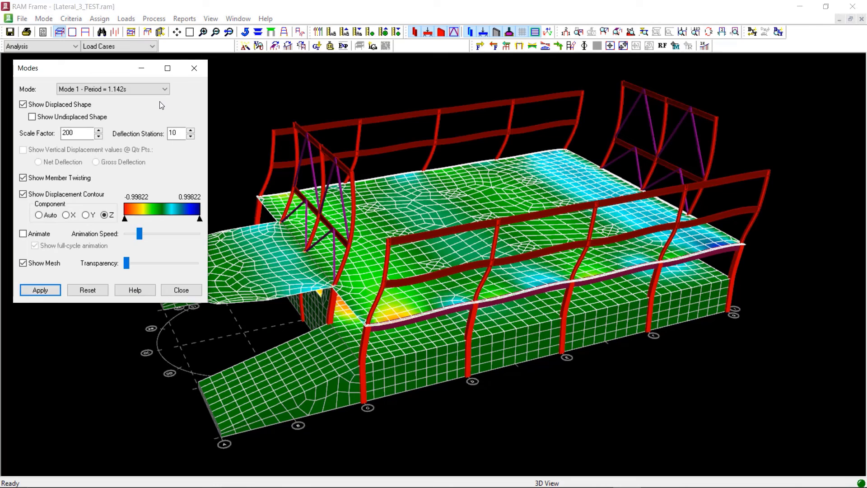
click(131, 89)
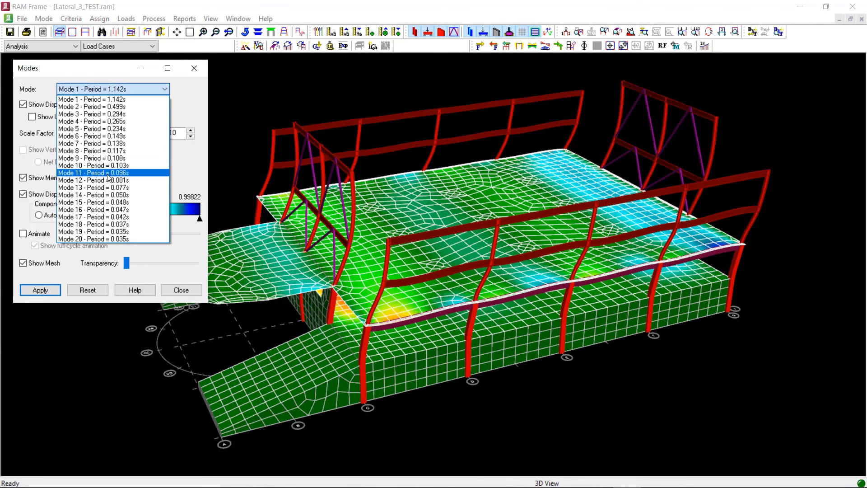
click(107, 217)
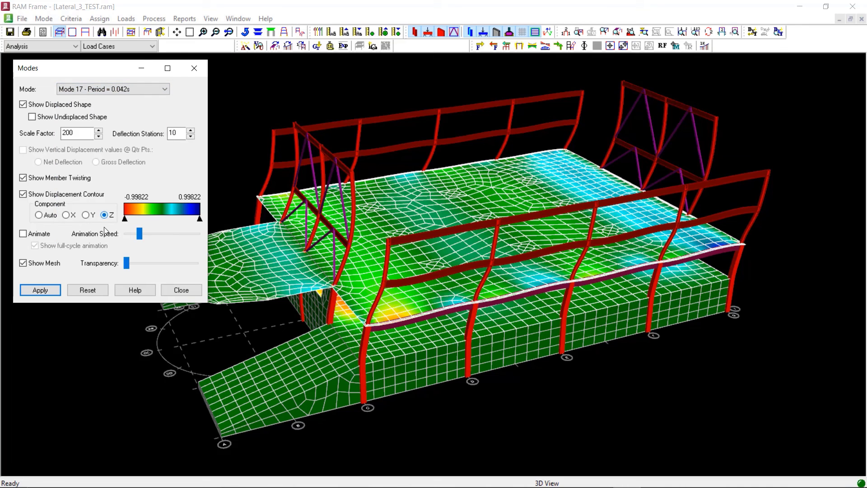
click(42, 290)
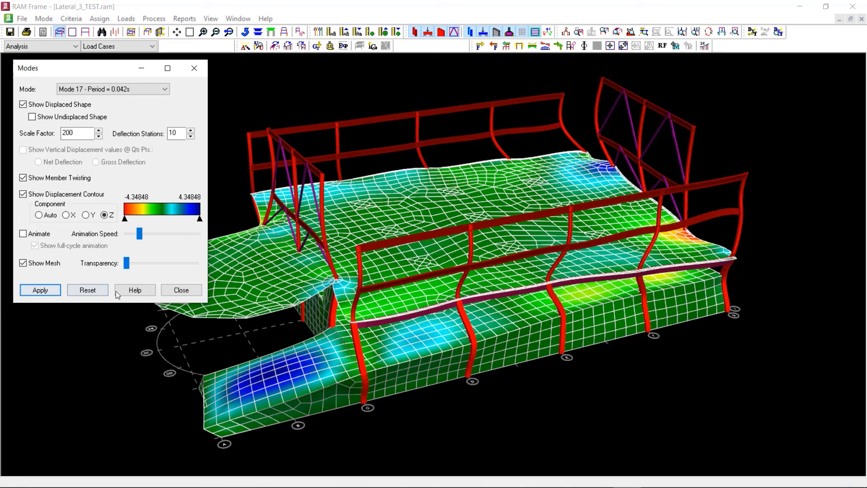
Close the Modes dialog to clear the Mode 17 shape and displacement contours
click(180, 290)
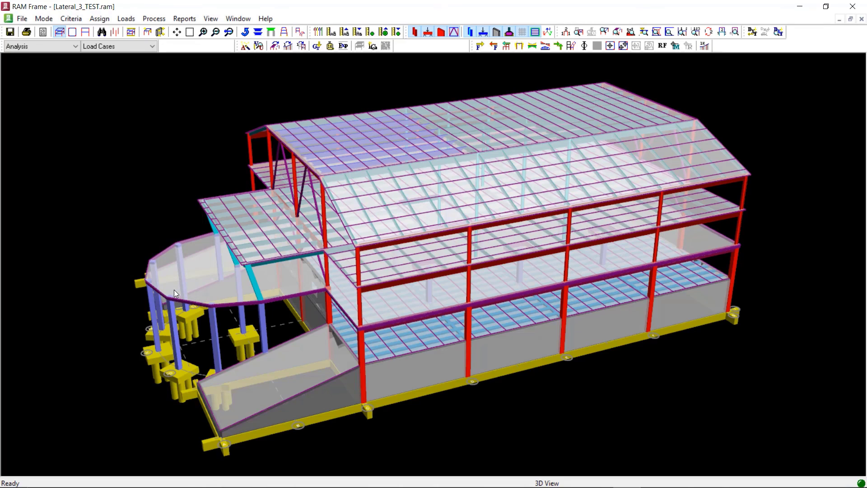